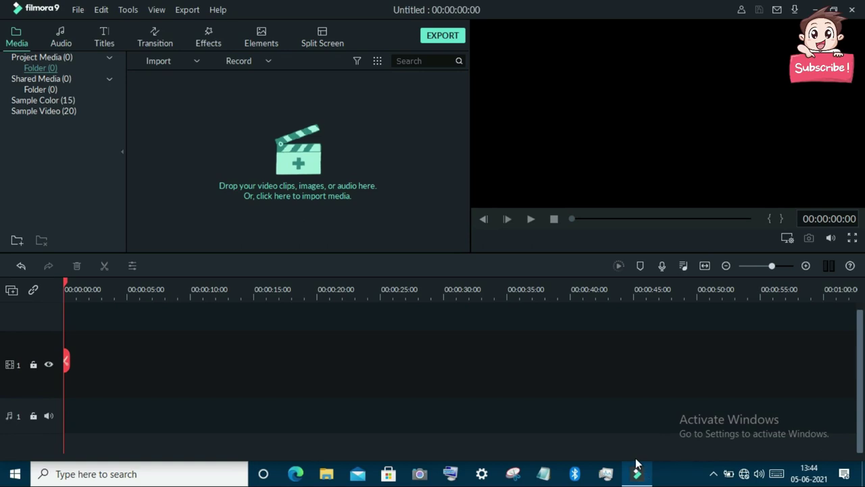
# - Import the blue-backdrop photo IMG_20210601_133617.jpg into the media library
pyautogui.doubleClick(565, 15)
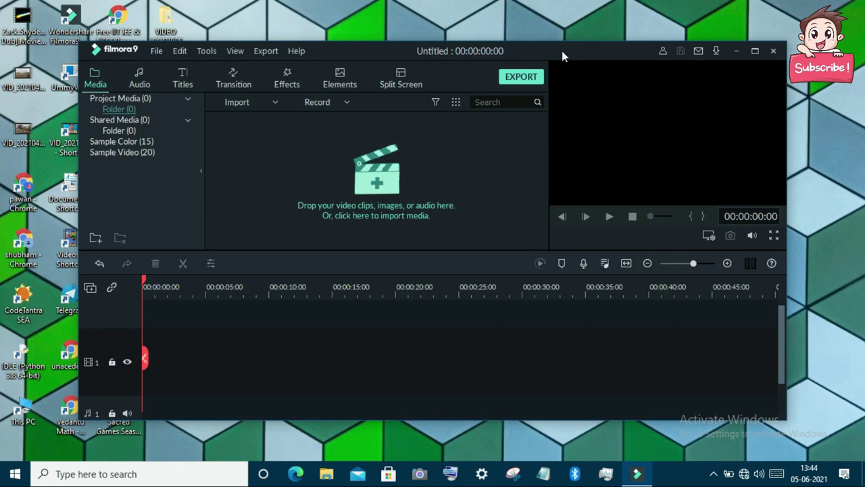
pyautogui.doubleClick(562, 51)
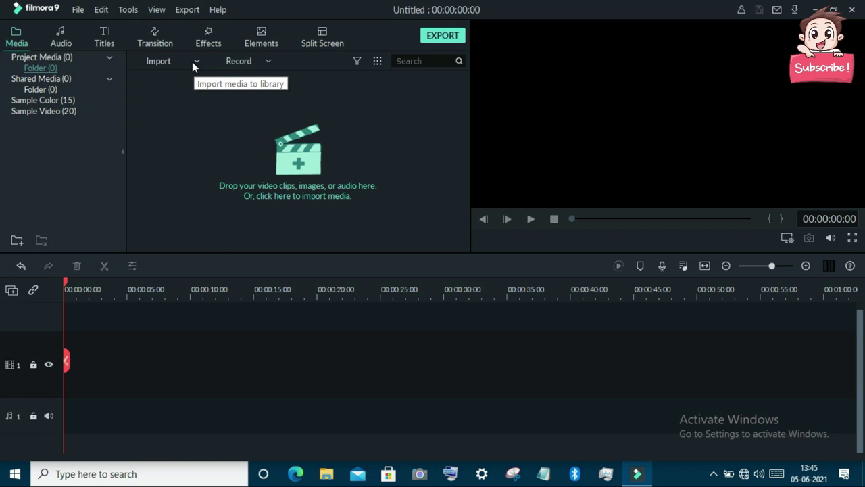
pyautogui.click(192, 61)
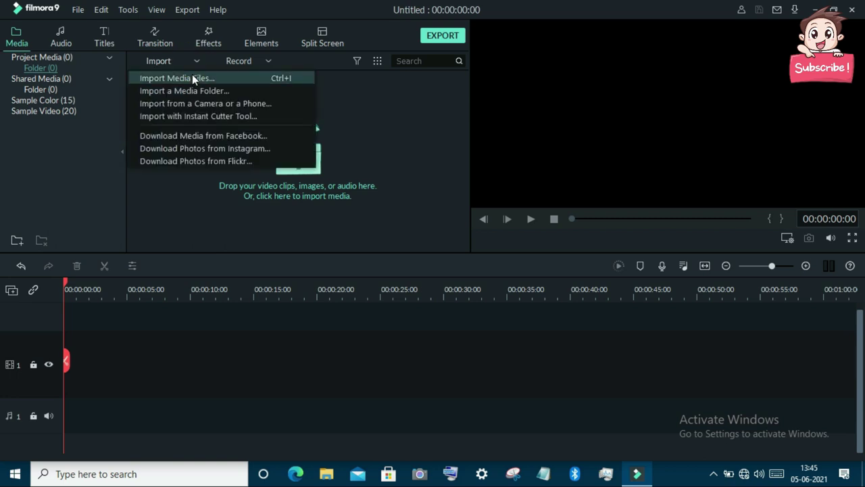
pyautogui.click(192, 77)
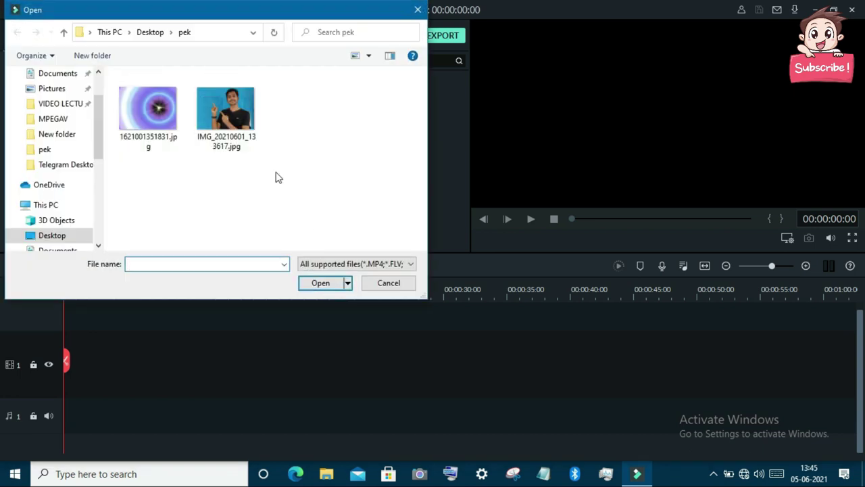
pyautogui.doubleClick(241, 139)
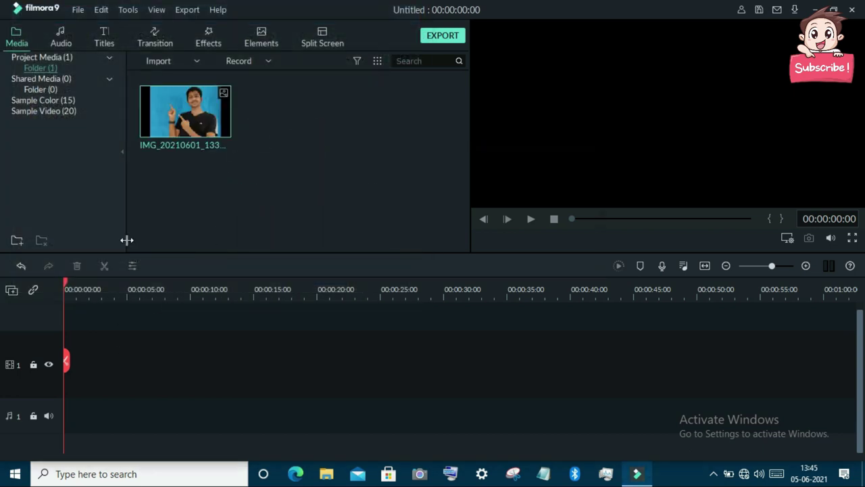
# - Import 1621001351831.jpg and place the person photo at the start of the timeline
pyautogui.click(196, 62)
pyautogui.click(194, 77)
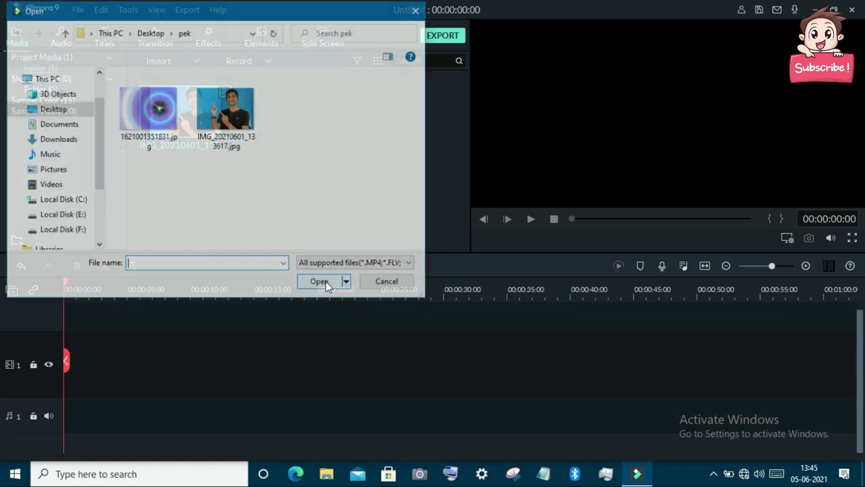
pyautogui.doubleClick(141, 119)
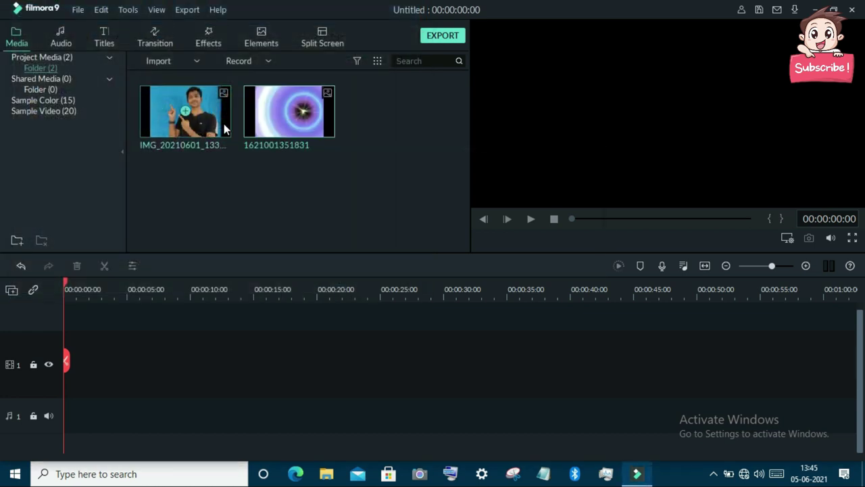
pyautogui.moveTo(189, 125); pyautogui.dragTo(67, 324)
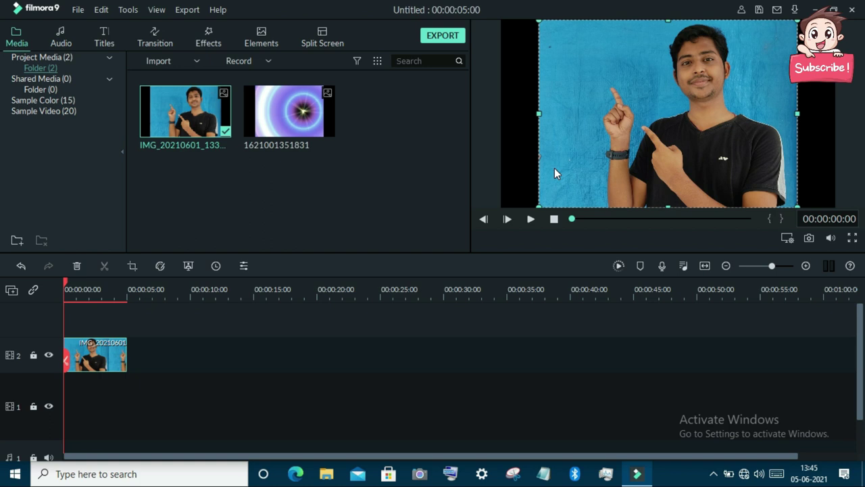
# - Put the swirl image on track 1 beneath the photo and preview both full screen
pyautogui.moveTo(297, 111)
pyautogui.mouseDown()
pyautogui.moveTo(169, 404)
pyautogui.moveTo(69, 409)
pyautogui.mouseUp()
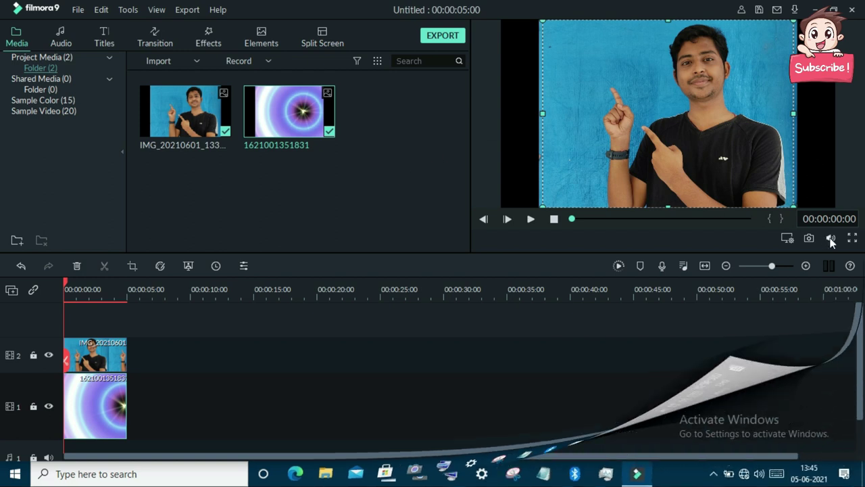
pyautogui.click(852, 237)
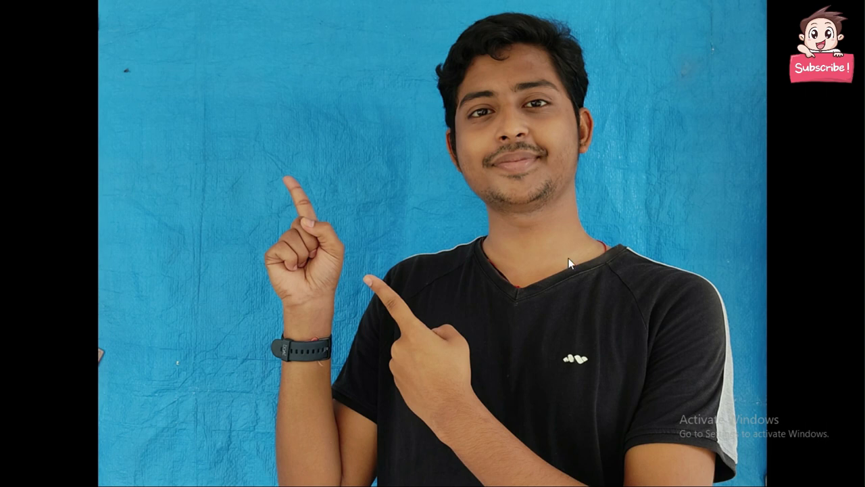
# - Exit full-screen preview to see both clips on the timeline again
pyautogui.moveTo(811, 476)
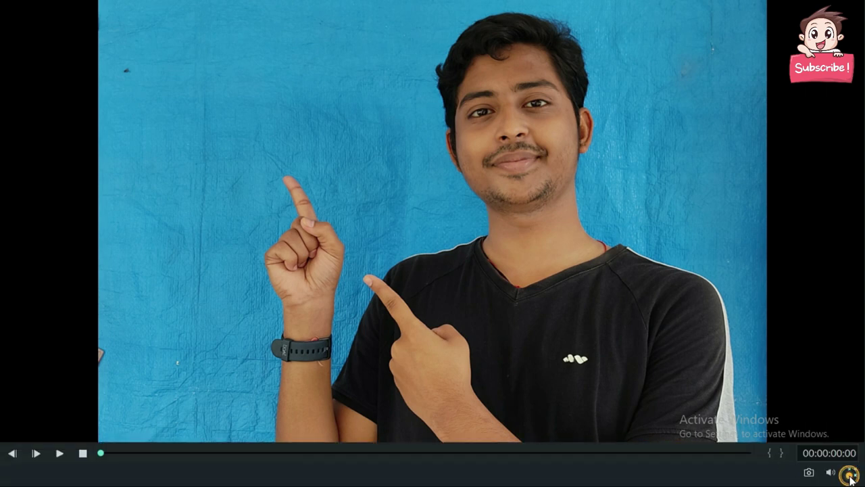
pyautogui.click(852, 472)
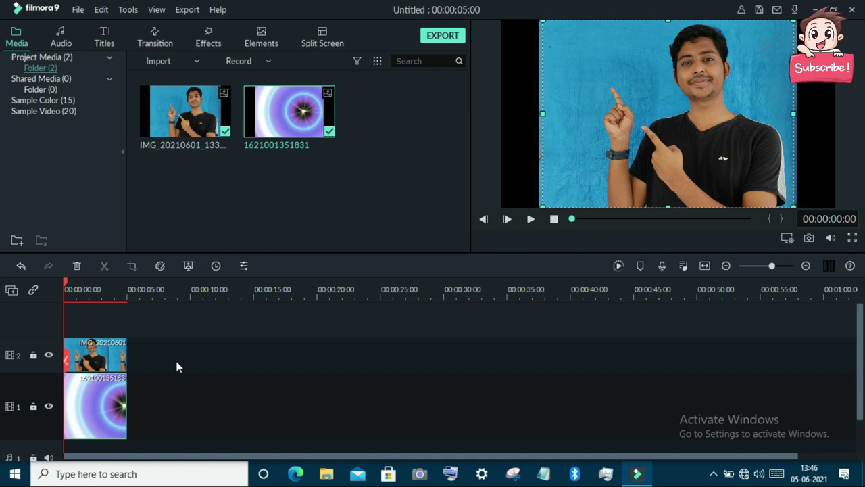
# - Enable Chroma Key on the track 2 photo and sample its blue backdrop with the eyedropper
pyautogui.doubleClick(119, 351)
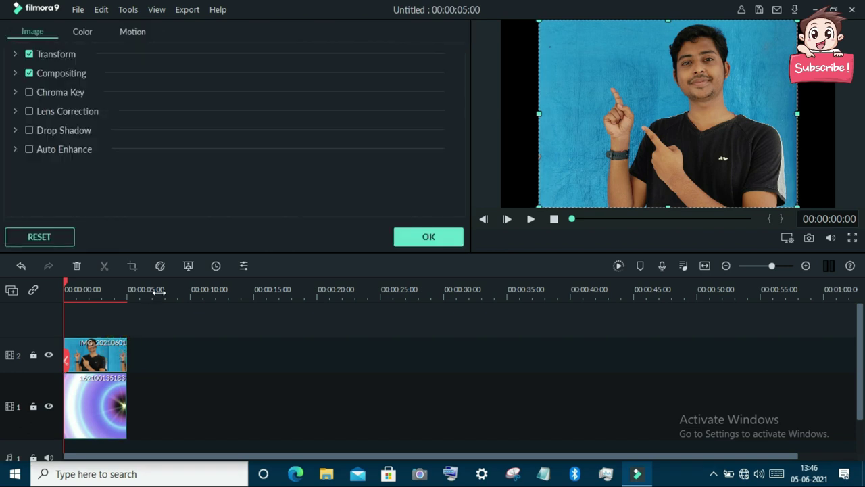
pyautogui.click(188, 265)
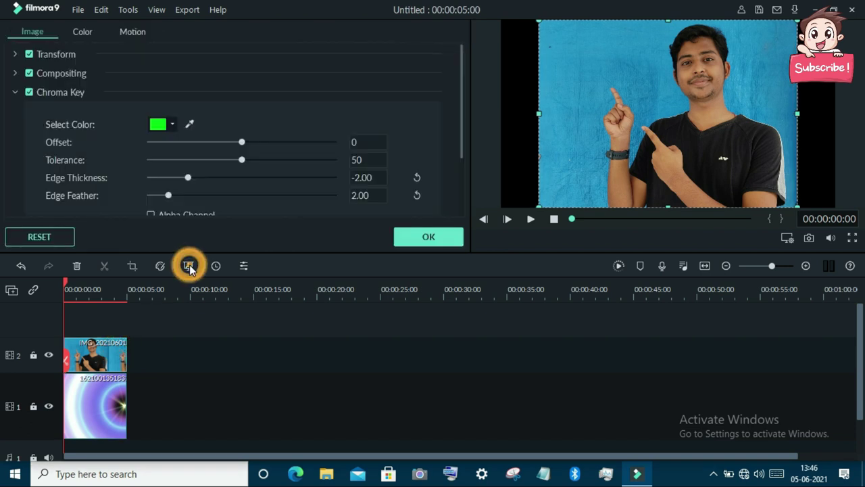
pyautogui.click(191, 125)
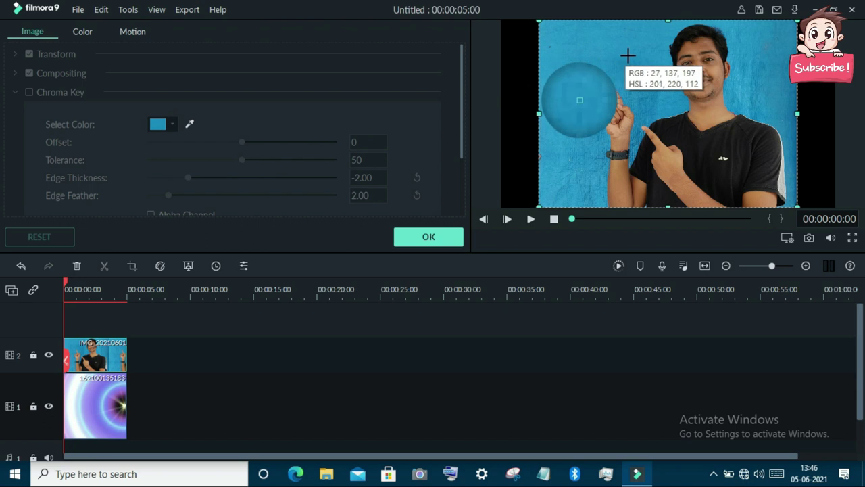
pyautogui.click(648, 69)
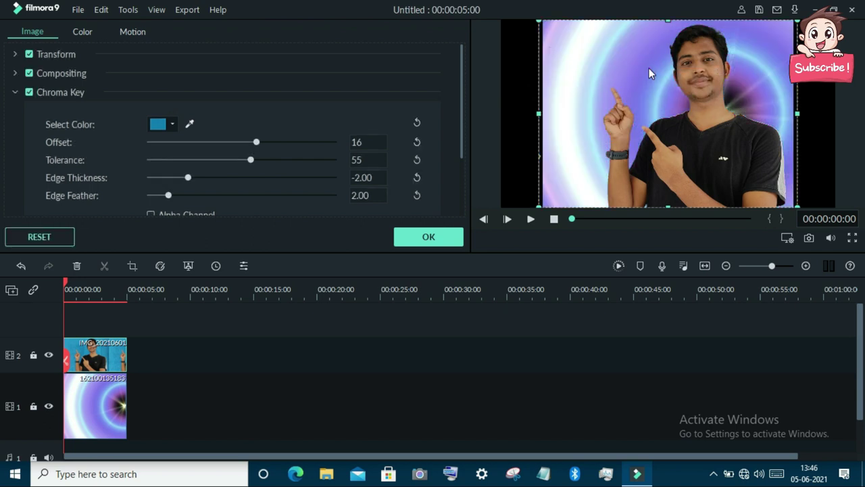
pyautogui.click(85, 409)
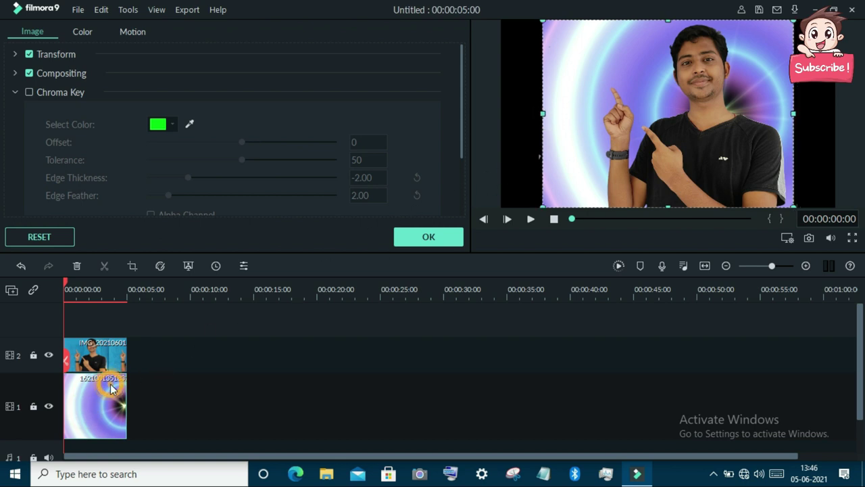
# - Stretch the swirl background's left and right edges to the frame edges, then preview full screen
pyautogui.moveTo(546, 112); pyautogui.dragTo(497, 116)
pyautogui.moveTo(791, 113); pyautogui.dragTo(832, 116)
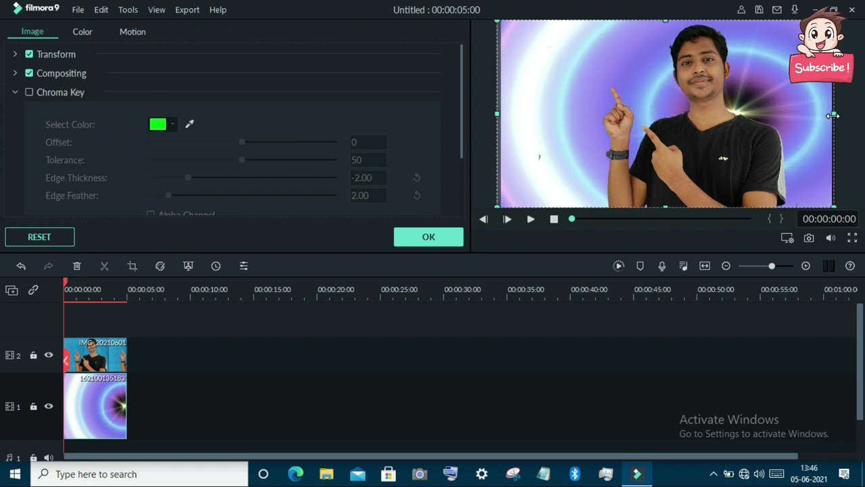
pyautogui.click(852, 237)
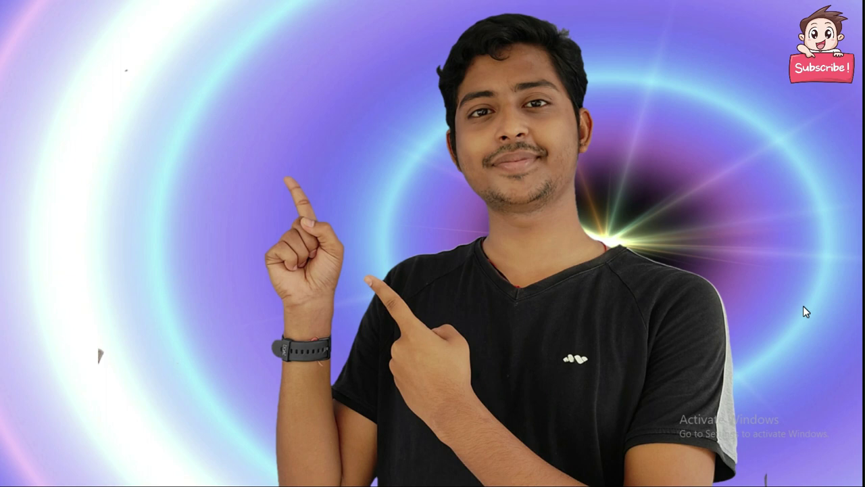
# - Leave full screen and return to the editor showing the composited preview
pyautogui.moveTo(818, 452)
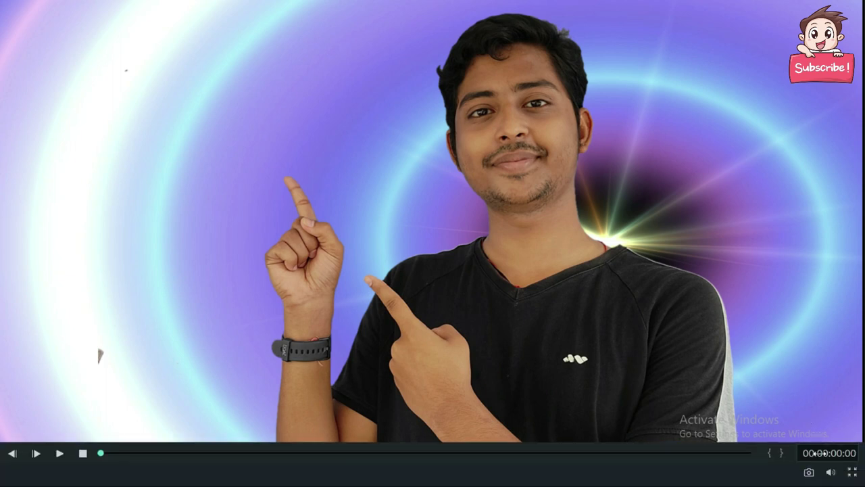
pyautogui.click(852, 473)
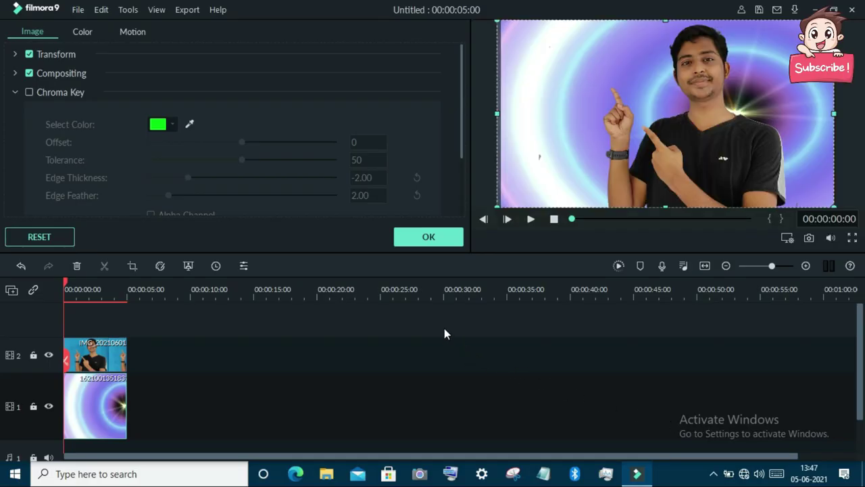
# - Play the composite, then trim the track 2 photo clip down toward 00:00:01:04
pyautogui.click(427, 238)
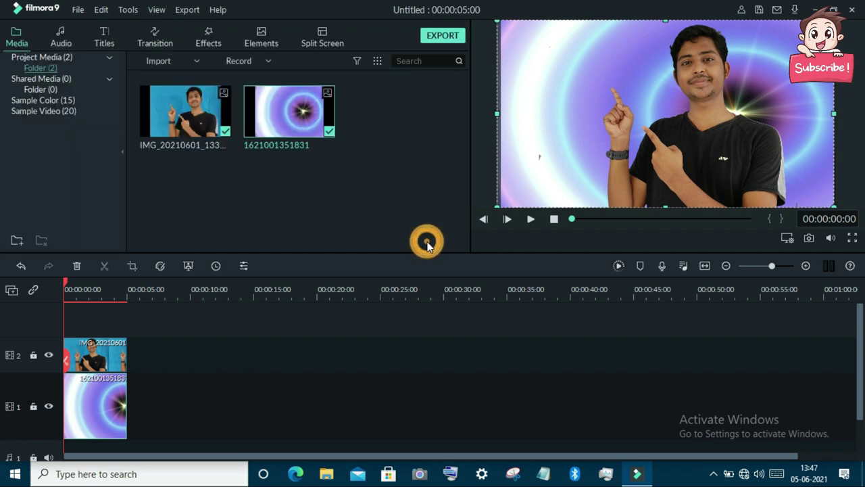
pyautogui.click(532, 219)
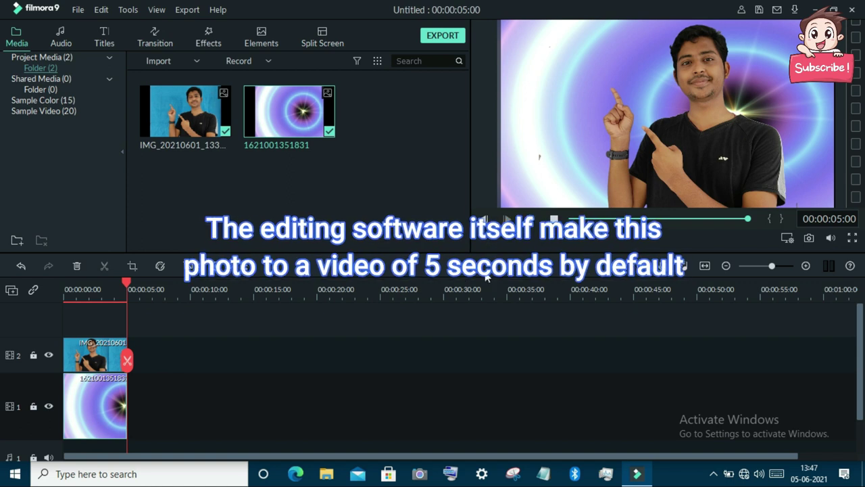
pyautogui.click(113, 356)
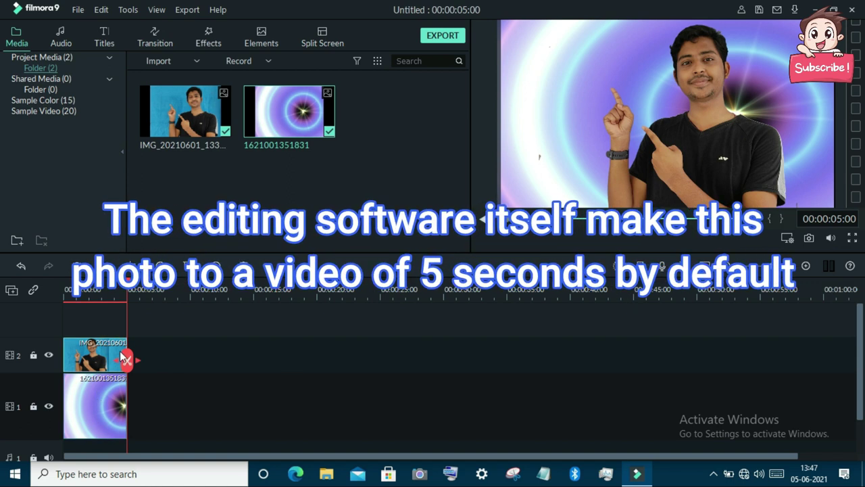
pyautogui.doubleClick(115, 355)
pyautogui.moveTo(126, 350); pyautogui.dragTo(77, 359)
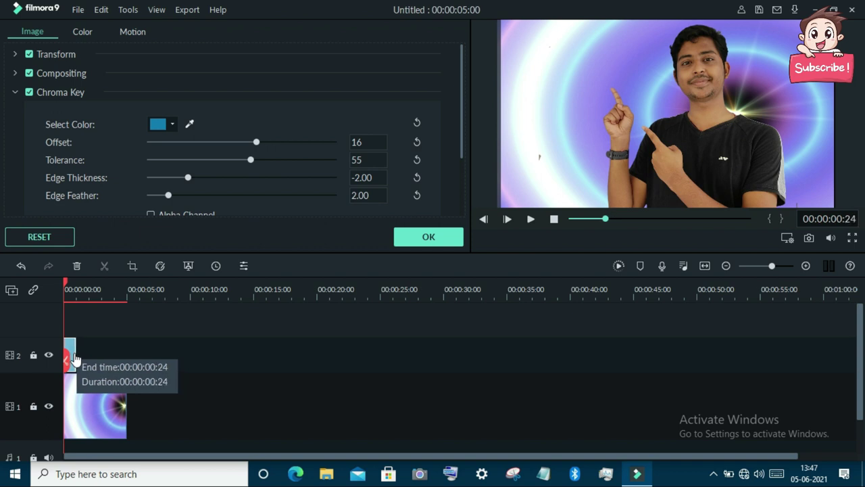
# - Trim the track 1 swirl clip to 00:00:01:03 to match the photo clip
pyautogui.click(95, 404)
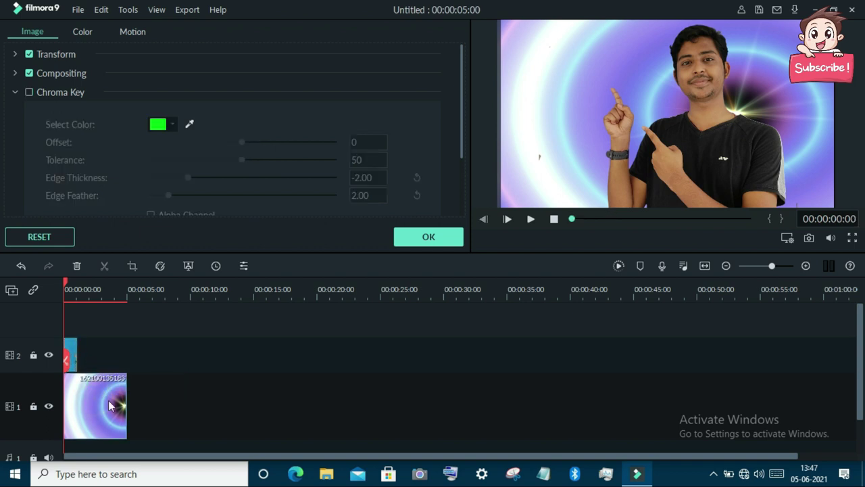
pyautogui.click(782, 265)
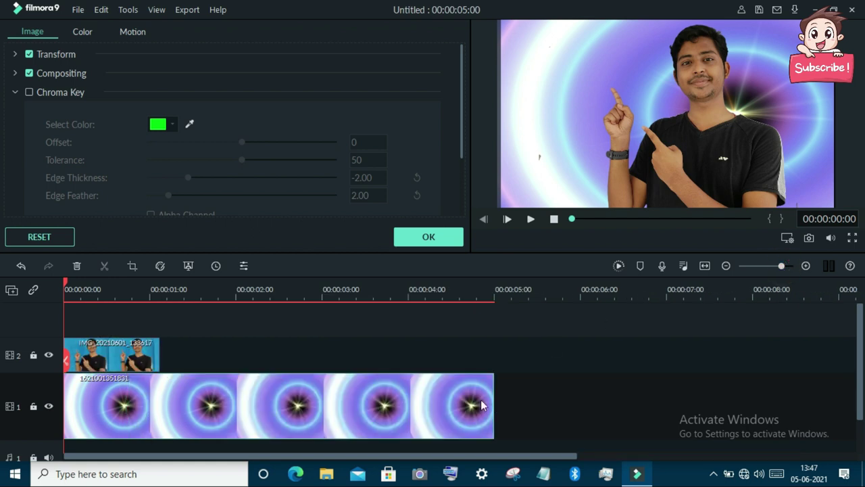
pyautogui.moveTo(495, 407); pyautogui.dragTo(162, 447)
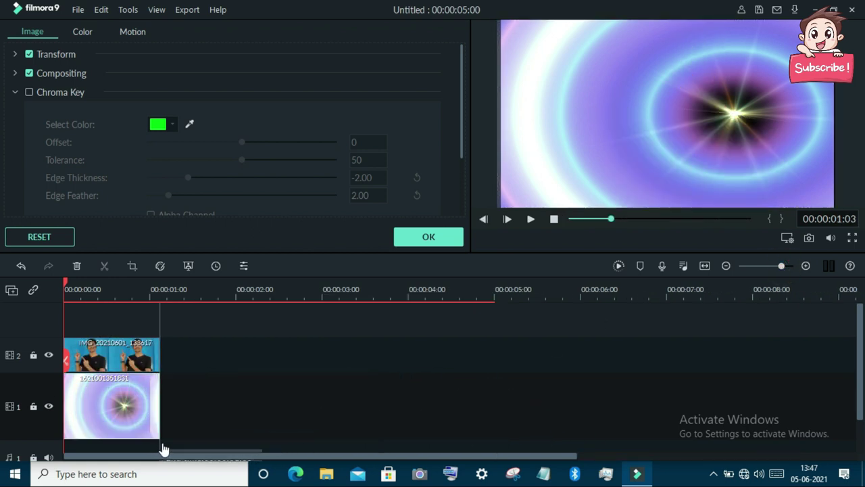
pyautogui.click(445, 242)
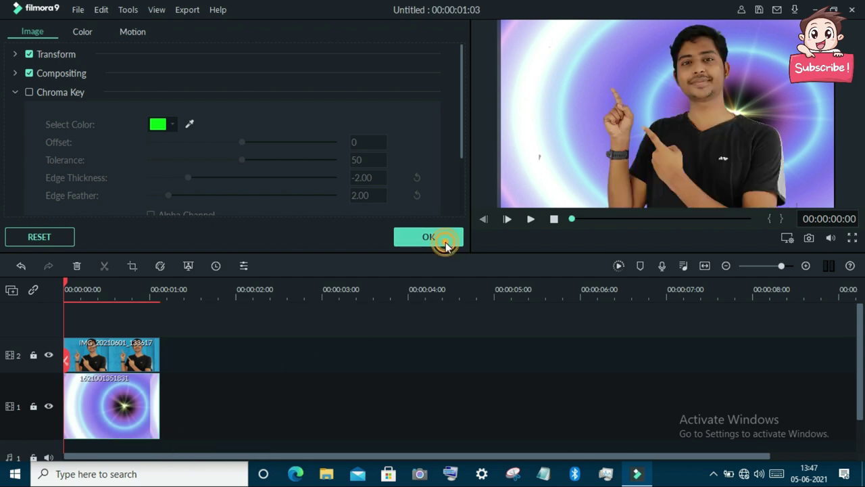
# - Set the photo's key Edge Thickness -3.09, Edge Feather 1.24, and enable Auto Enhance at 50
pyautogui.doubleClick(114, 355)
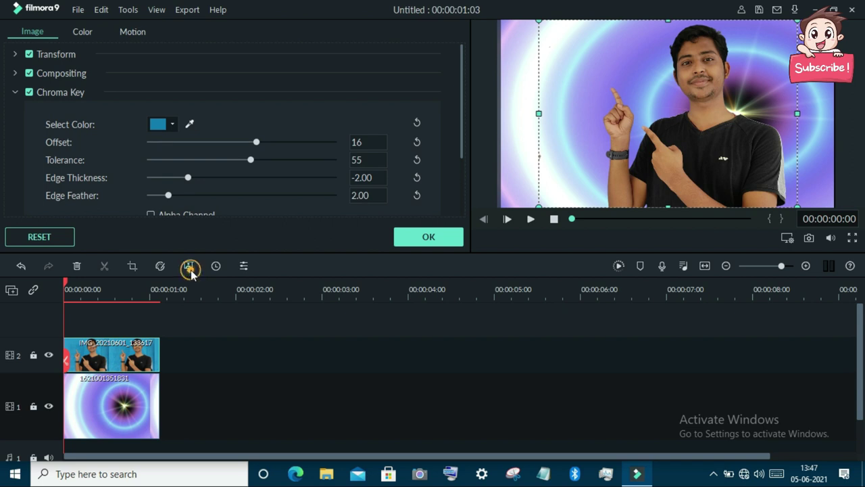
pyautogui.scroll(-2, 289, 170)
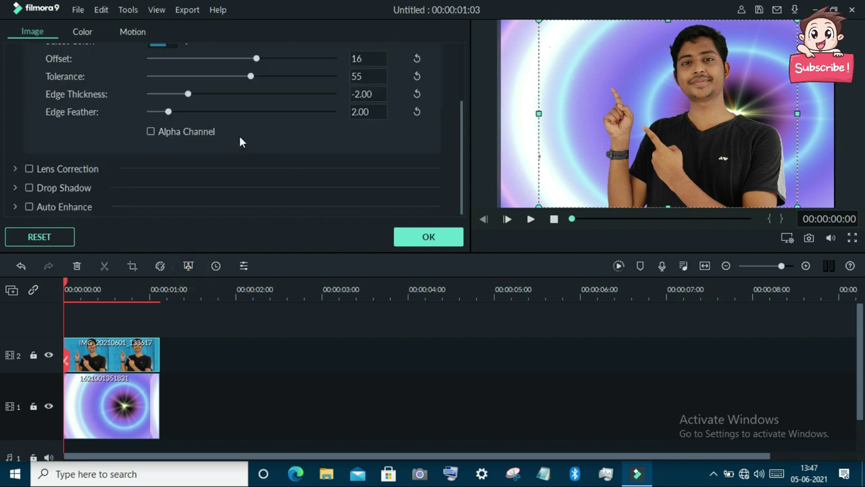
pyautogui.moveTo(169, 112); pyautogui.dragTo(181, 95)
pyautogui.click(79, 210)
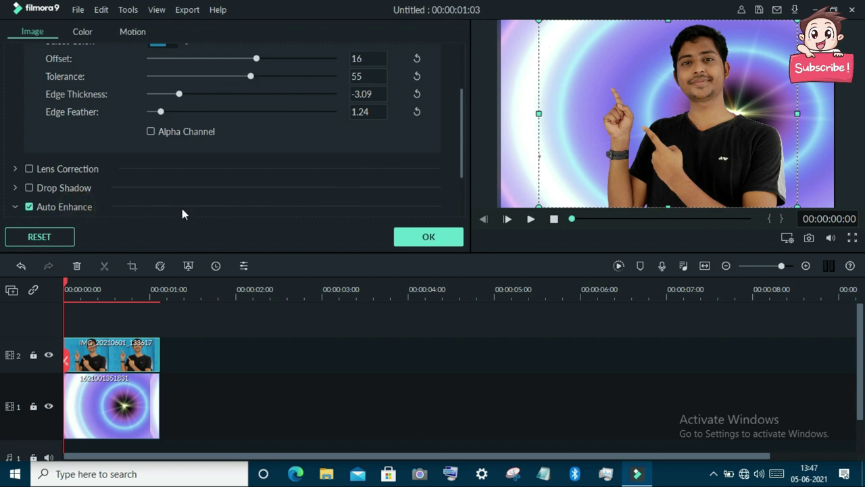
pyautogui.scroll(-1, 175, 209)
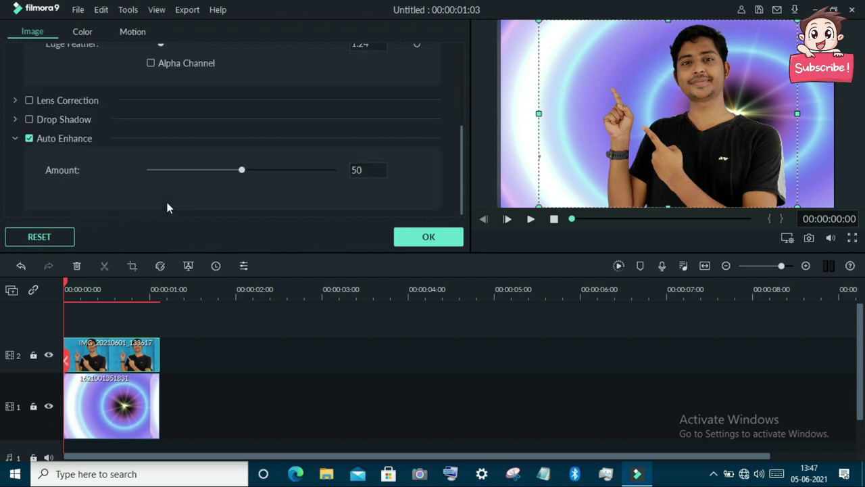
# - In the Color tab, try the Batman, 007 Series and Star Wars 3D LUT looks
pyautogui.click(101, 38)
pyautogui.click(210, 181)
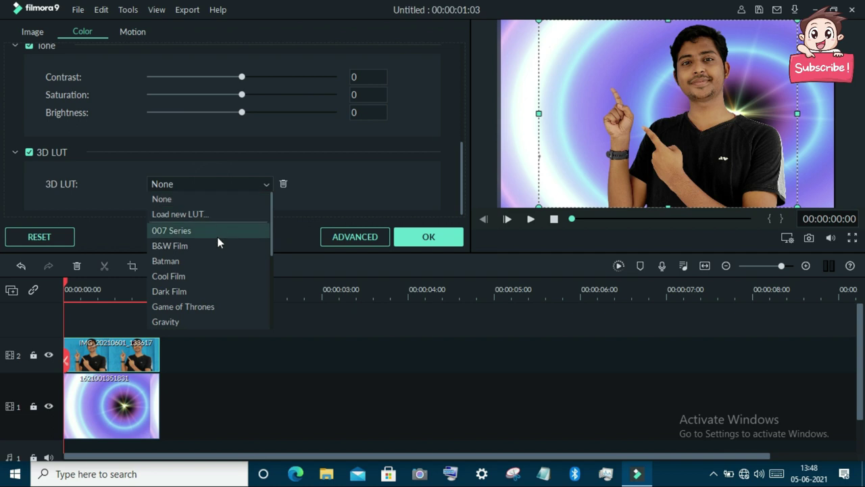
pyautogui.click(210, 256)
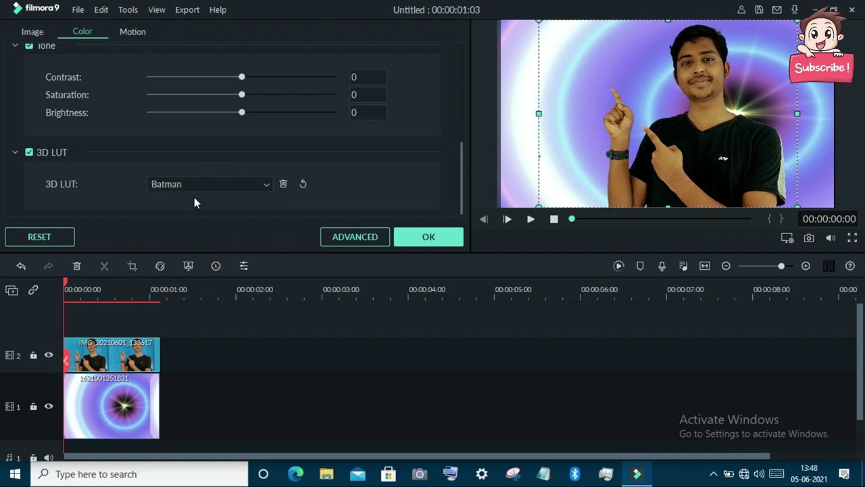
pyautogui.click(195, 184)
pyautogui.click(198, 230)
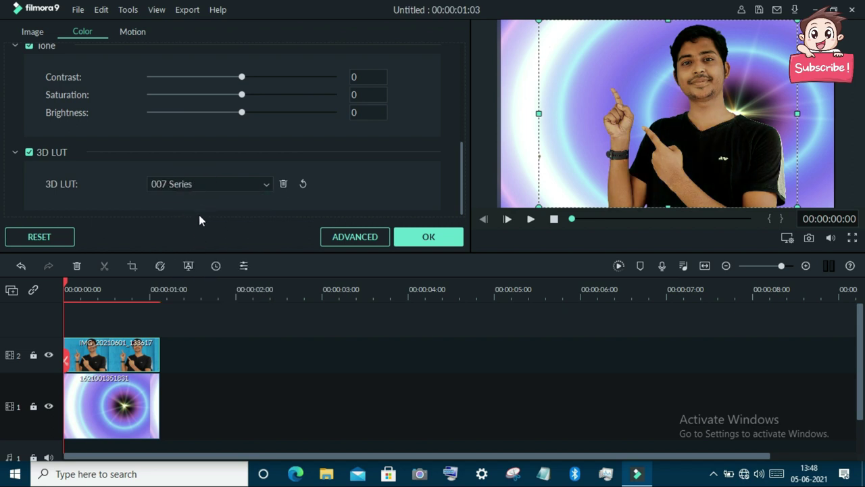
pyautogui.click(181, 187)
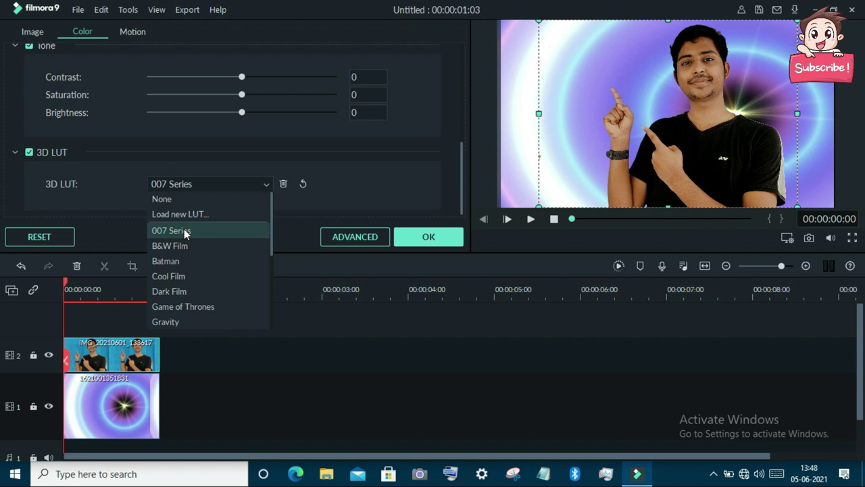
pyautogui.scroll(-3, 183, 237)
pyautogui.click(168, 274)
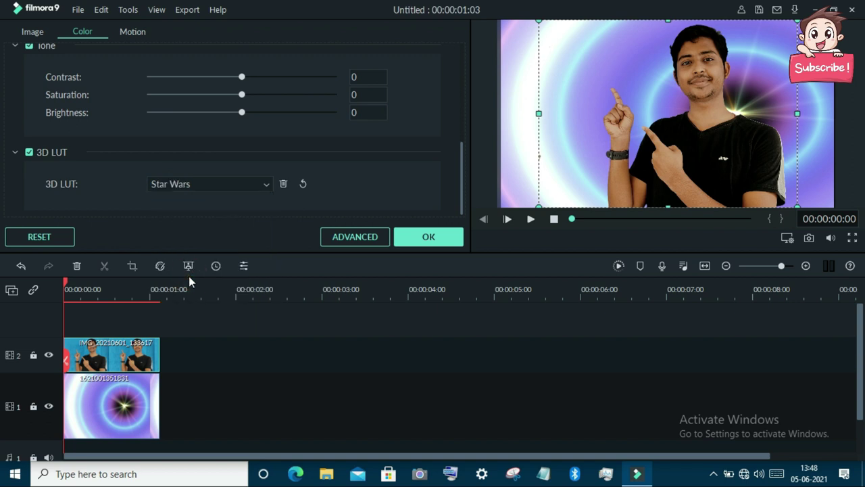
# - Try Walking Dead and Harry Potter, settle on Mission Impossible LUT, and preview full screen
pyautogui.click(180, 184)
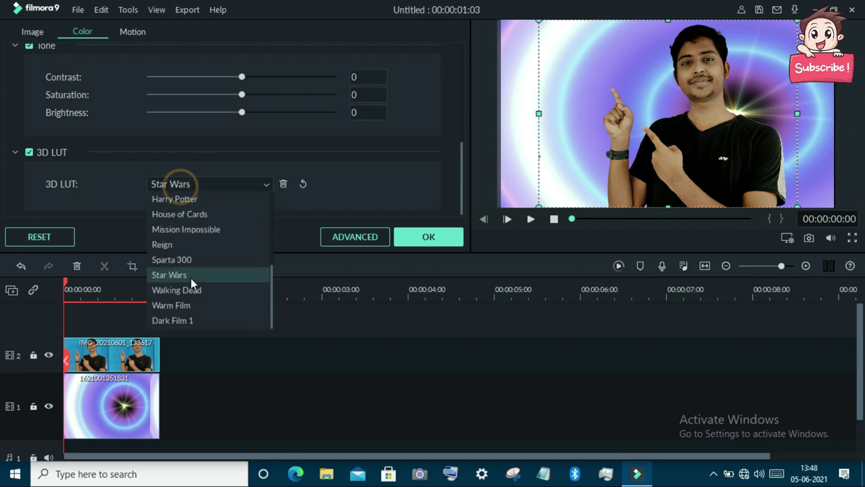
pyautogui.click(190, 288)
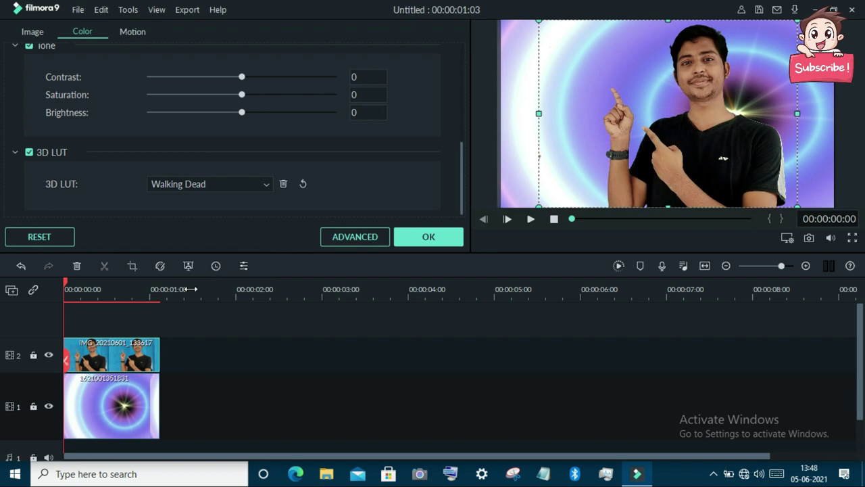
pyautogui.click(188, 183)
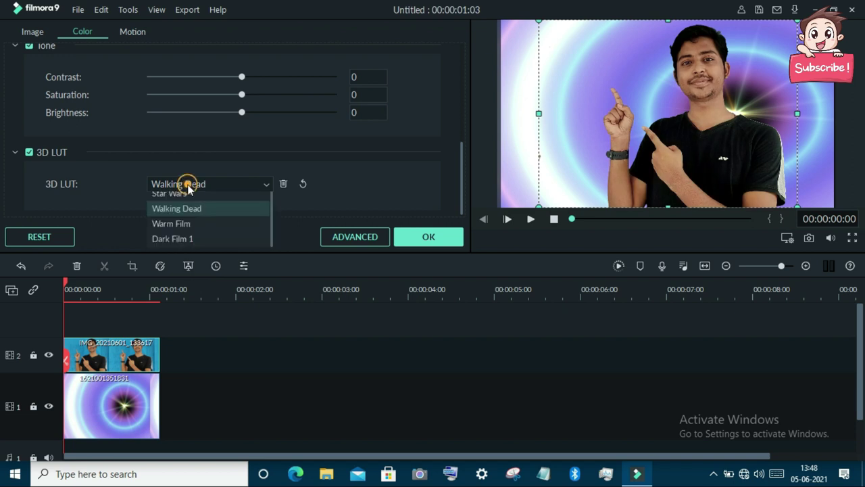
pyautogui.click(205, 200)
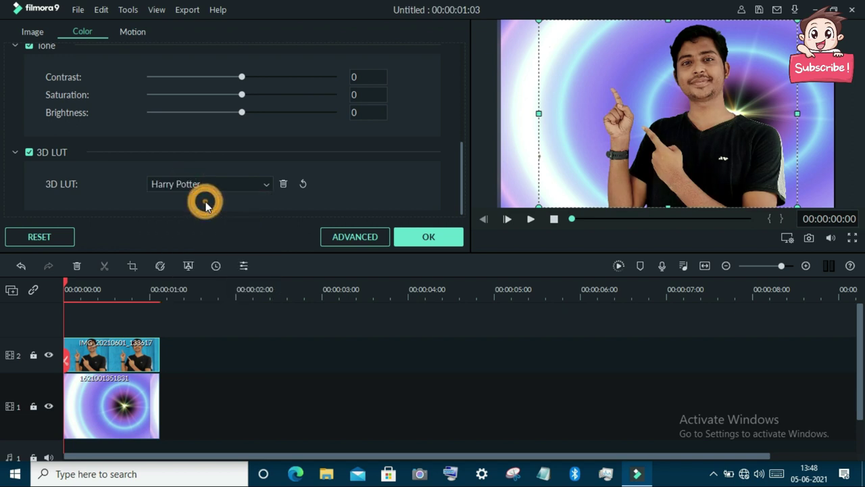
pyautogui.click(207, 184)
pyautogui.click(197, 230)
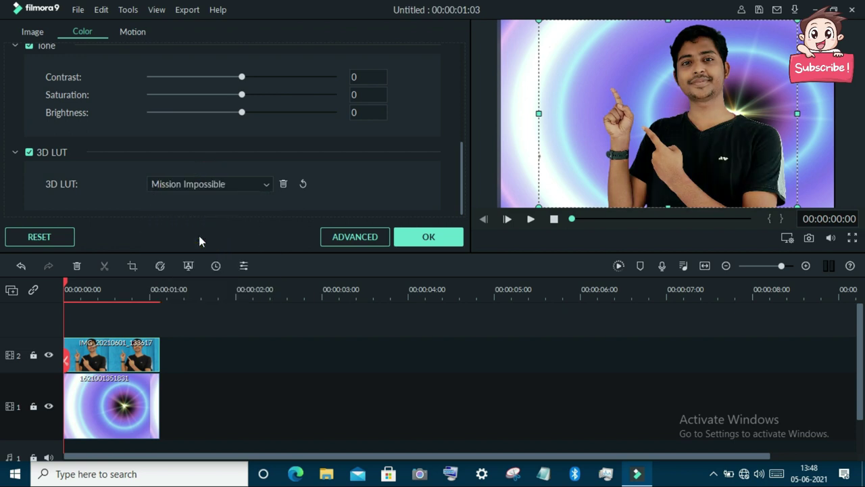
pyautogui.click(851, 236)
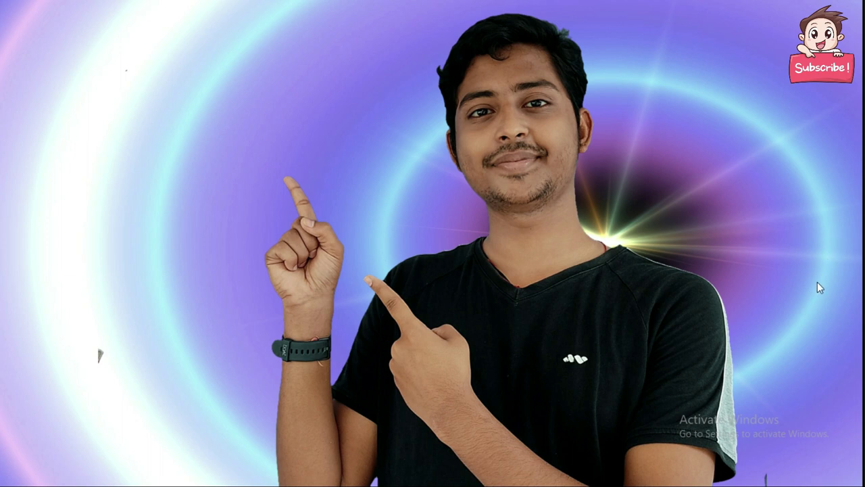
pyautogui.moveTo(832, 473)
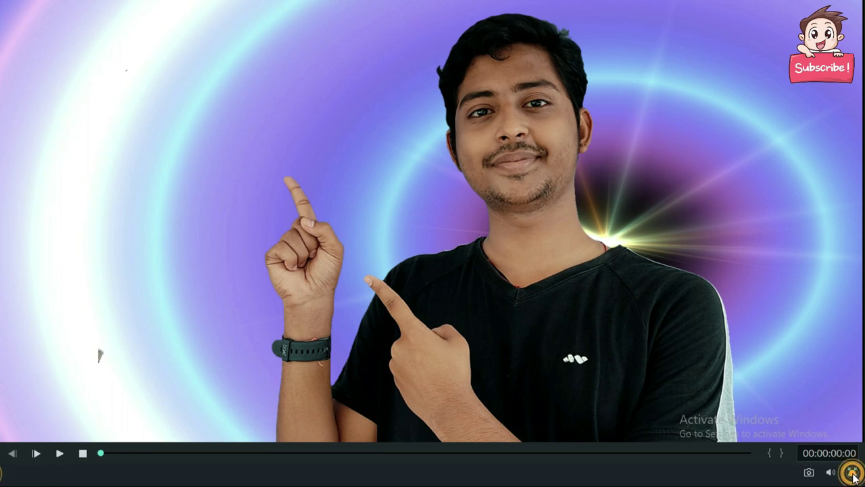
pyautogui.click(852, 473)
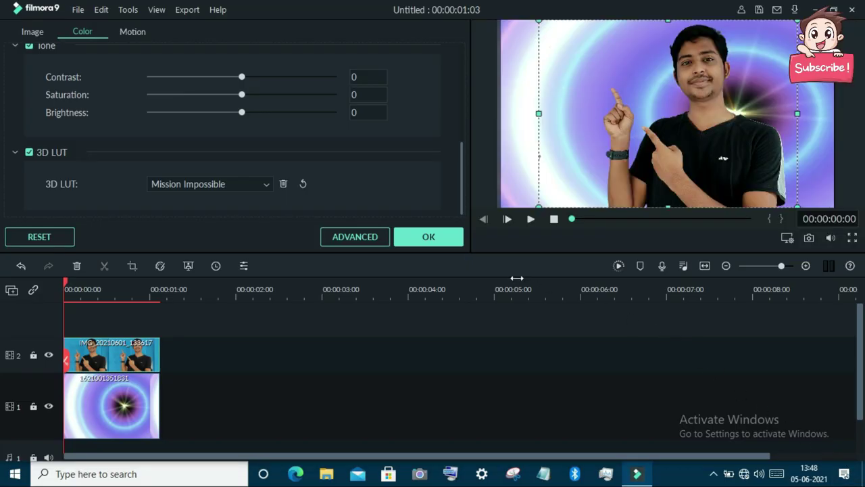
# - Confirm the colour settings, then browse the pek folder to import the gray gradient image '2'
pyautogui.click(460, 242)
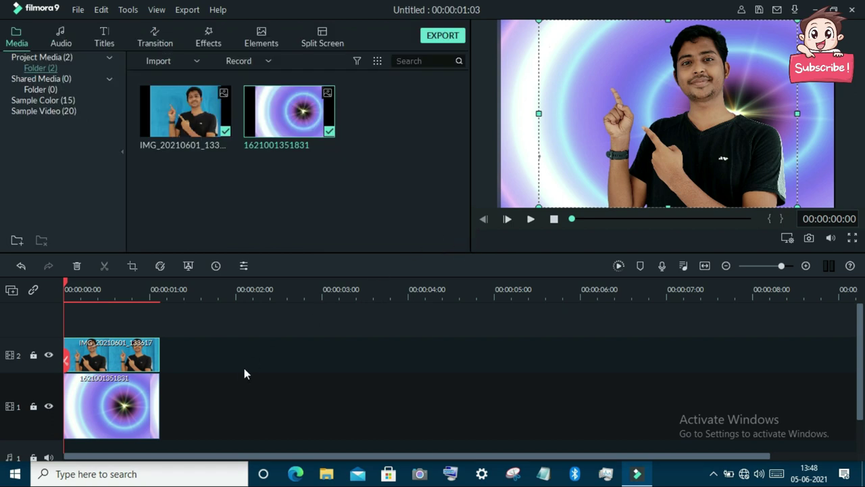
pyautogui.click(196, 61)
pyautogui.click(195, 76)
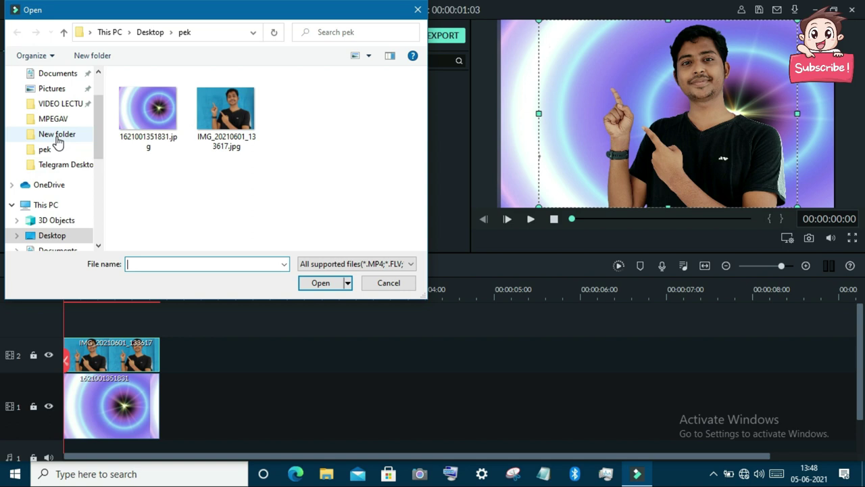
pyautogui.scroll(-2, 57, 142)
pyautogui.scroll(-1, 59, 142)
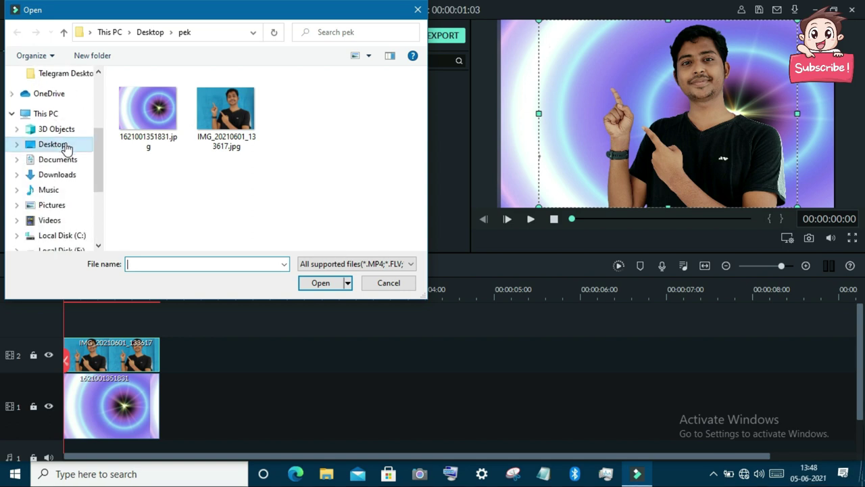
pyautogui.scroll(2, 66, 138)
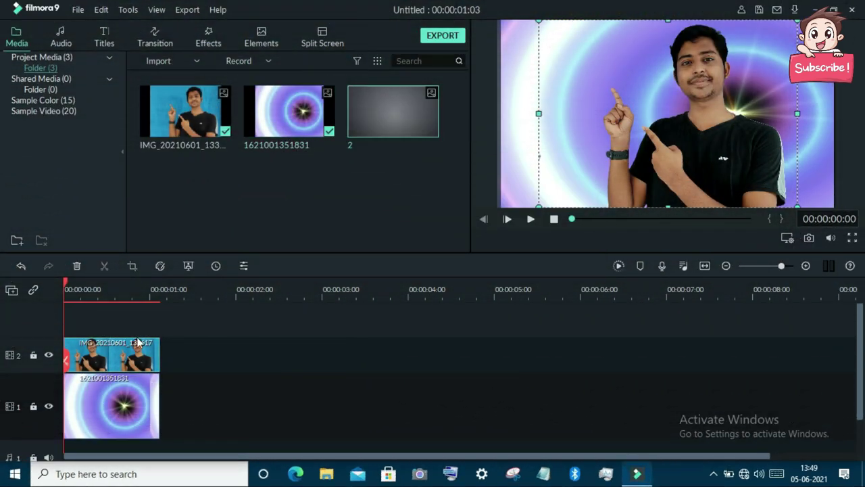
# - Swap track 1's purple background for gradient image '2', trim it to about one second, and preview full screen
pyautogui.moveTo(200, 413); pyautogui.dragTo(139, 398)
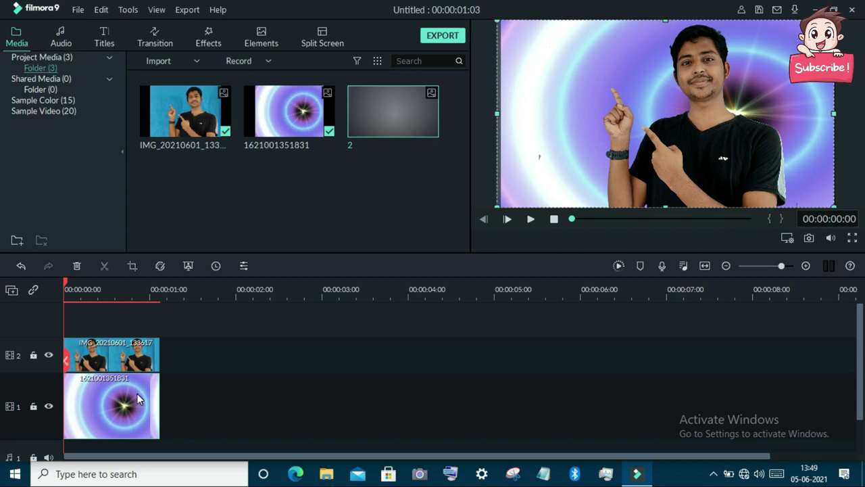
pyautogui.press('Delete')
pyautogui.moveTo(389, 110)
pyautogui.moveTo(388, 109); pyautogui.dragTo(66, 418)
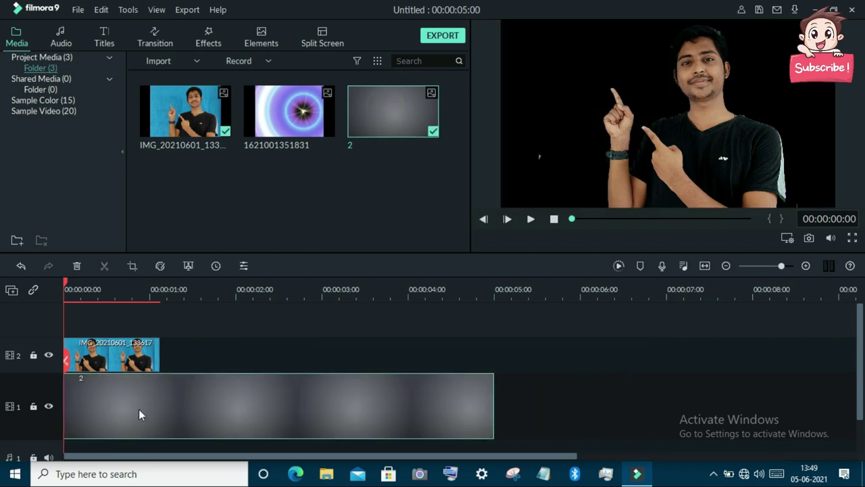
pyautogui.moveTo(494, 395); pyautogui.dragTo(163, 408)
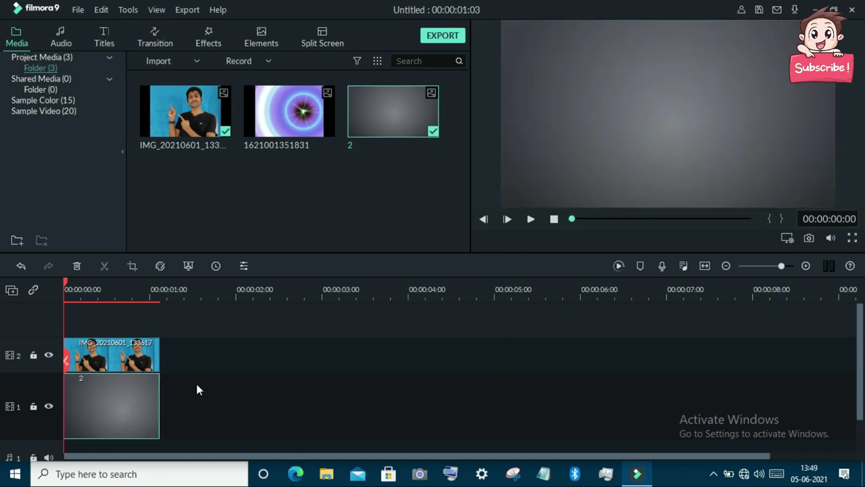
pyautogui.click(852, 238)
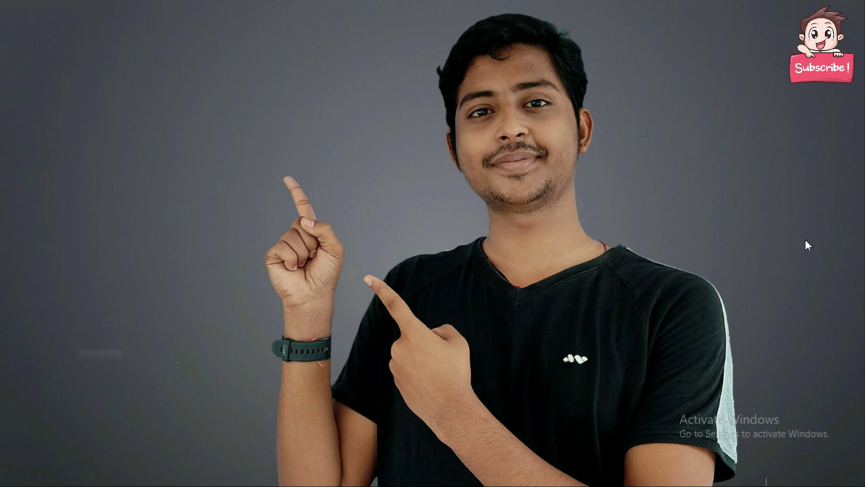
pyautogui.moveTo(838, 474)
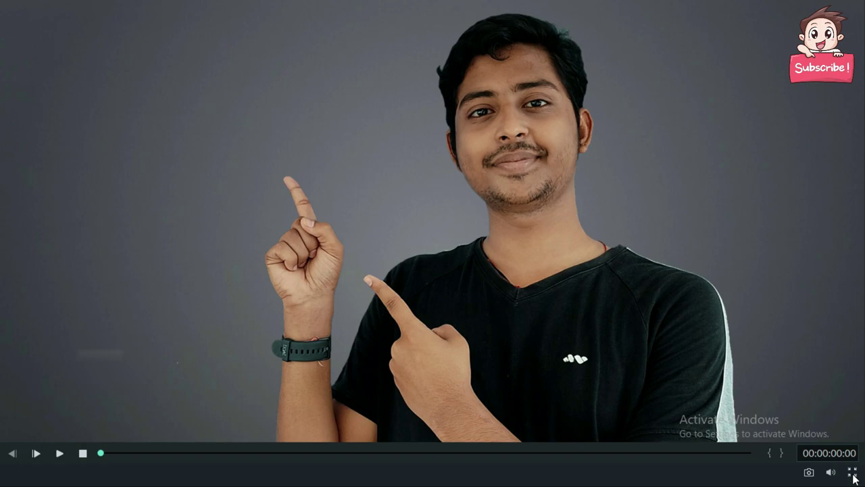
pyautogui.click(853, 475)
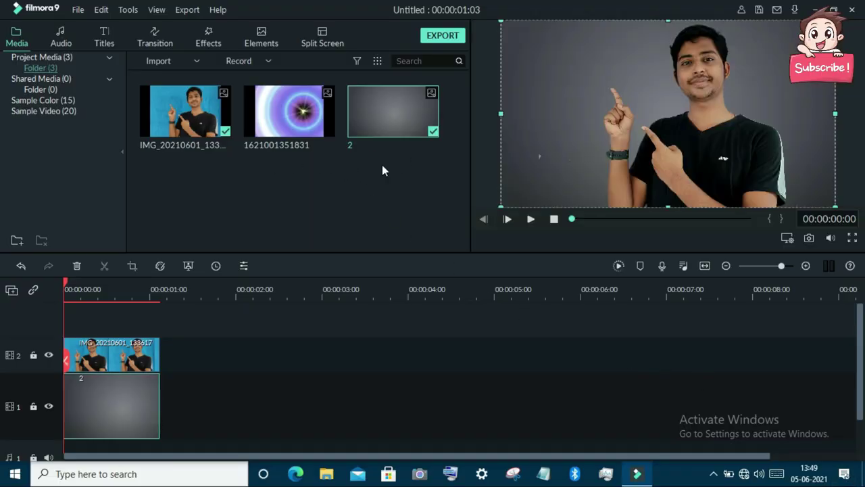
# - Render the project in GIF format as My Video.gif
pyautogui.click(434, 36)
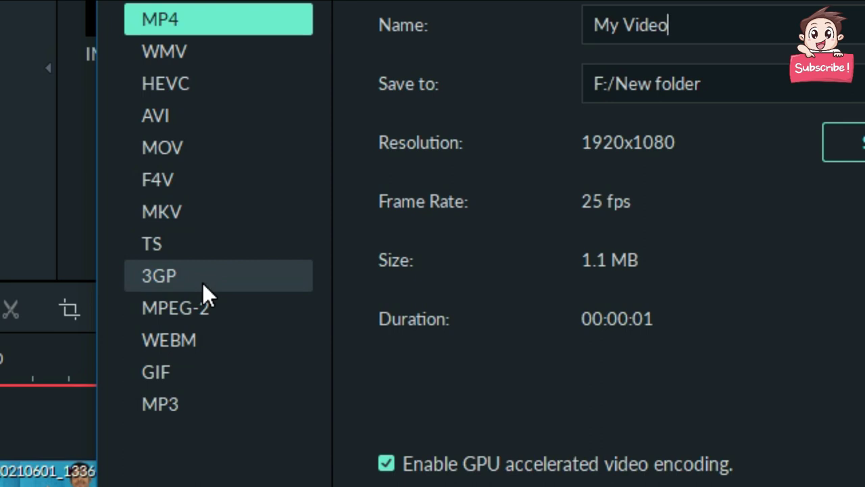
pyautogui.click(174, 361)
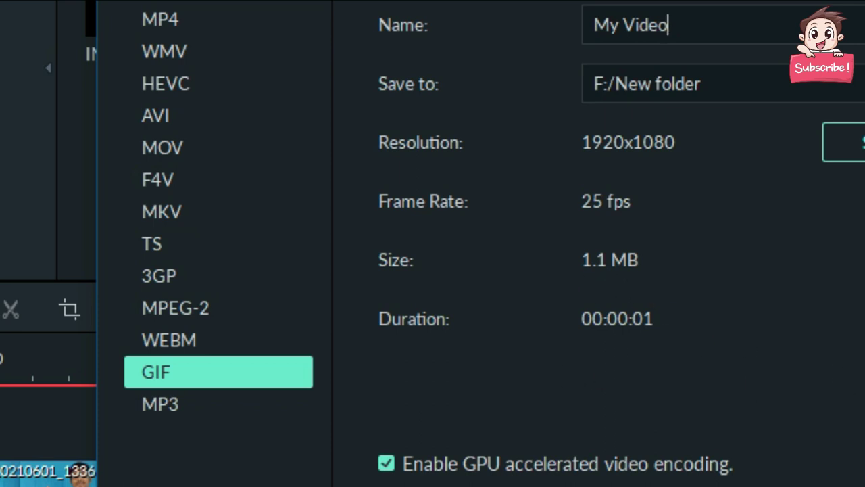
pyautogui.press('Return')
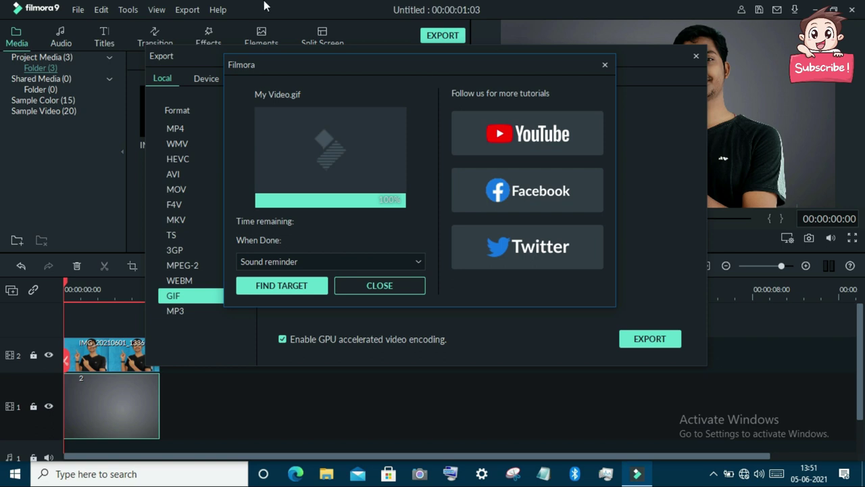
# - Dismiss the export-finished message and open the desktop's project! folder showing My Video.gif
pyautogui.click(306, 284)
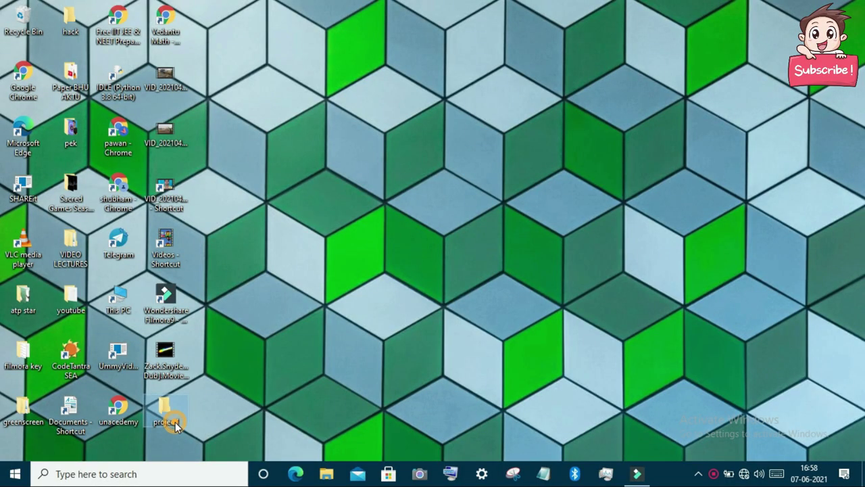
pyautogui.doubleClick(166, 413)
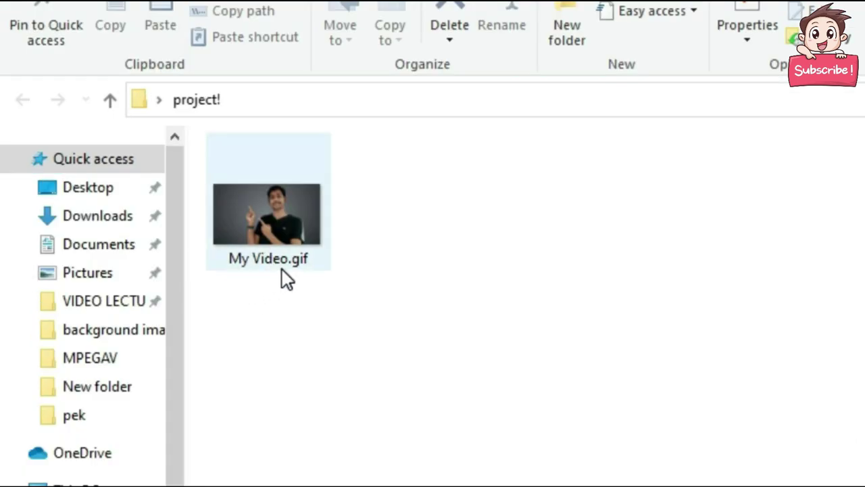
pyautogui.moveTo(281, 269)
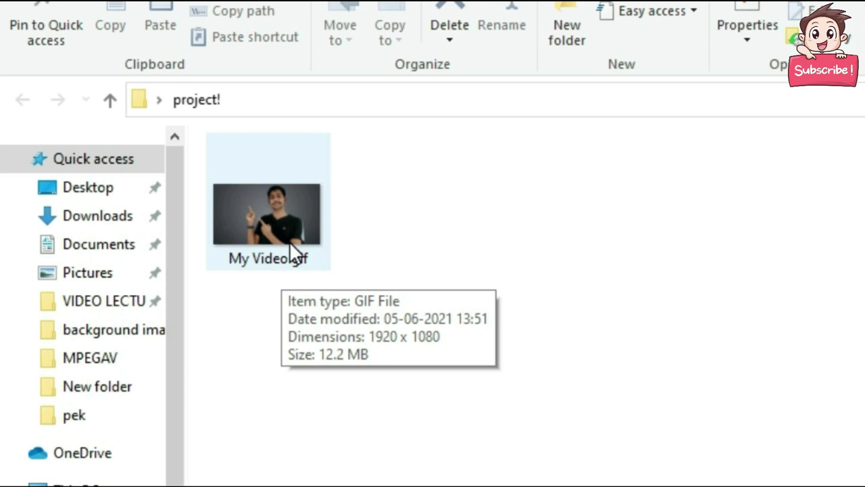
# - Change My Video.gif's name to My Video.jpg in its Properties and accept the extension warning
pyautogui.rightClick(290, 241)
pyautogui.click(312, 421)
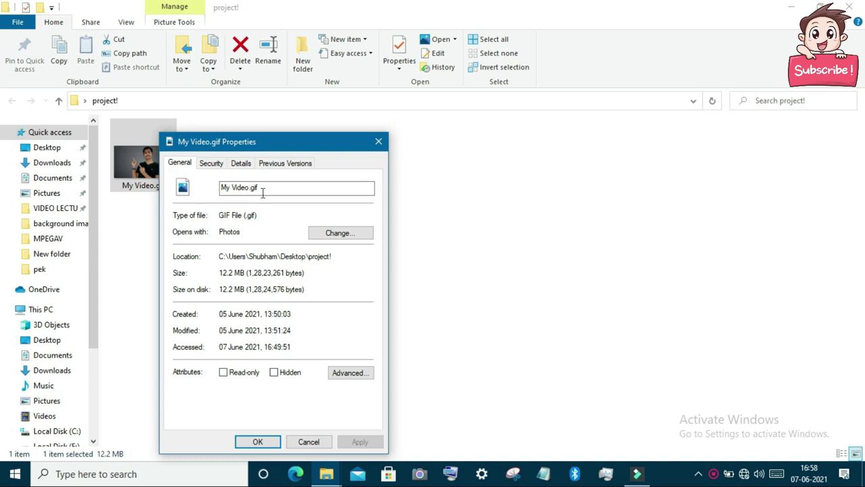
pyautogui.click(262, 193)
pyautogui.write('jp')
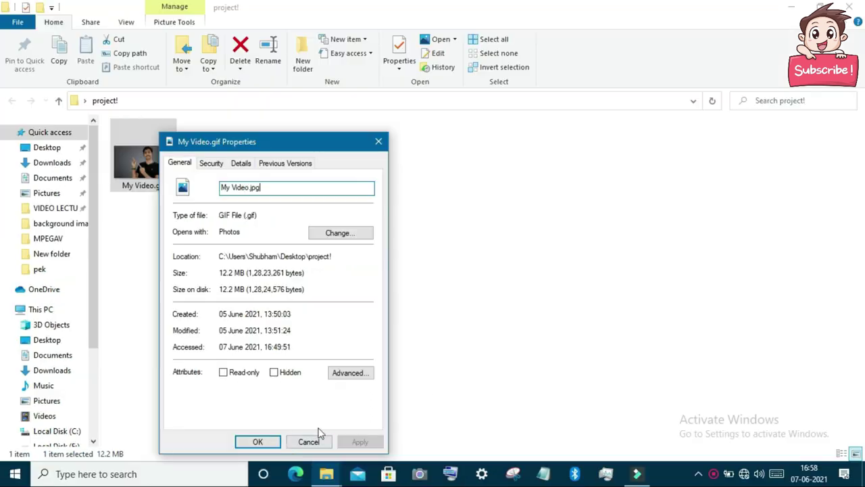
pyautogui.click(257, 441)
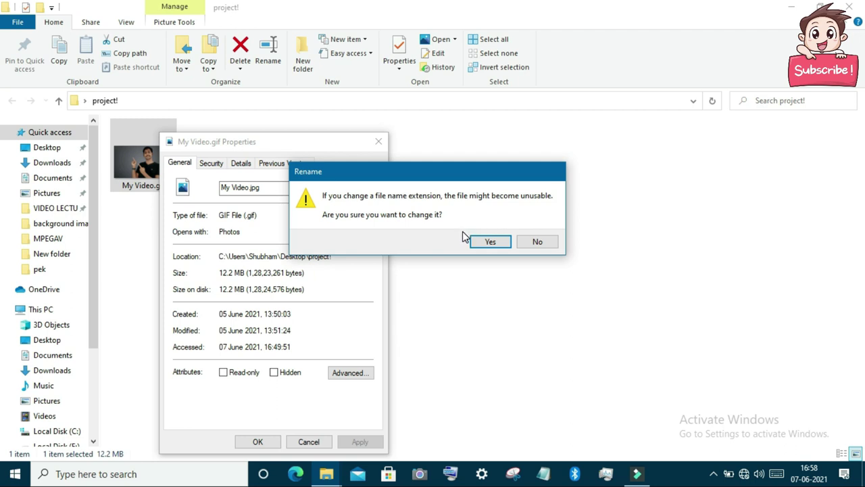
pyautogui.click(484, 243)
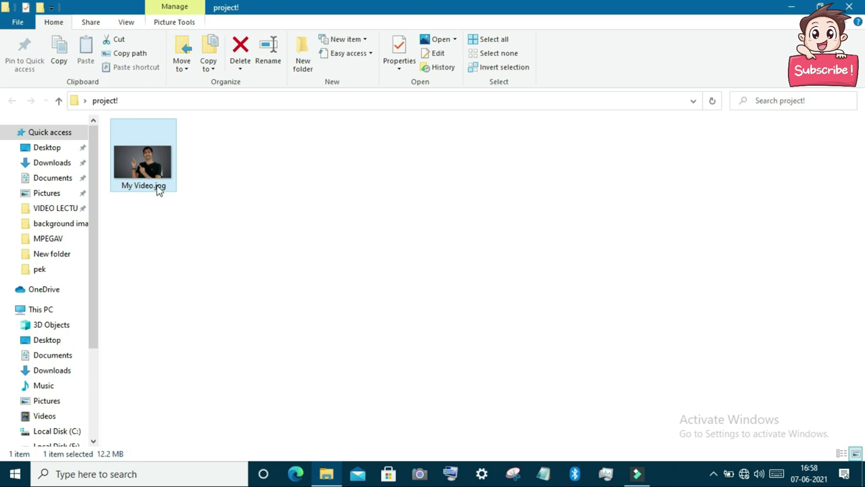
pyautogui.doubleClick(157, 188)
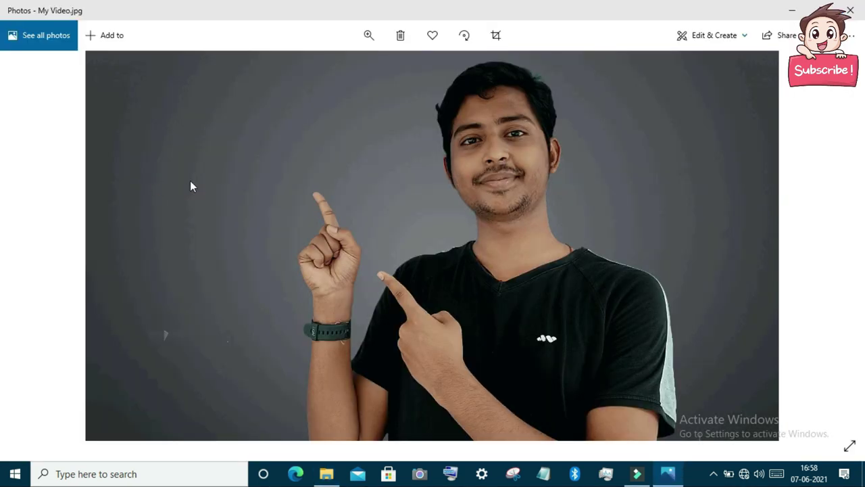
pyautogui.doubleClick(227, 180)
pyautogui.doubleClick(227, 181)
pyautogui.click(841, 446)
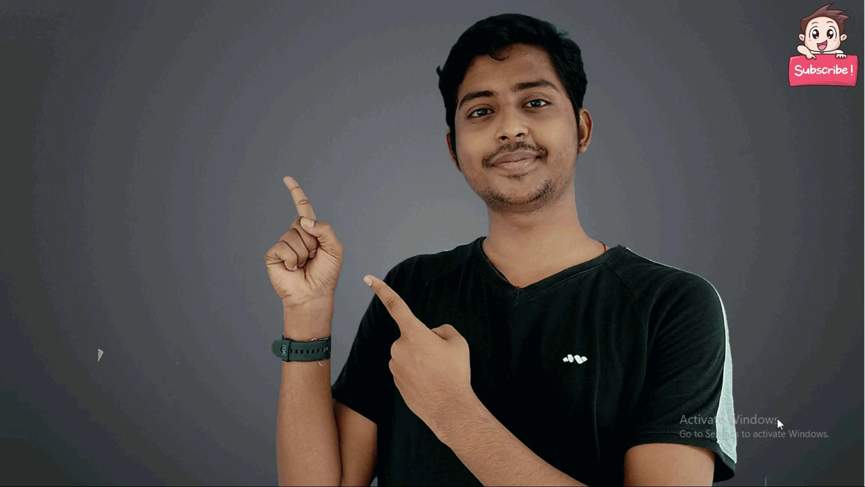
pyautogui.doubleClick(798, 419)
pyautogui.doubleClick(799, 424)
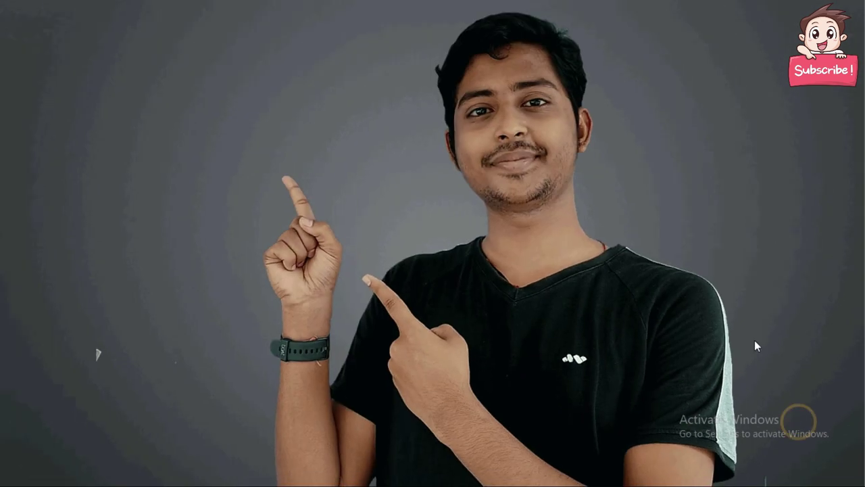
pyautogui.press('Escape')
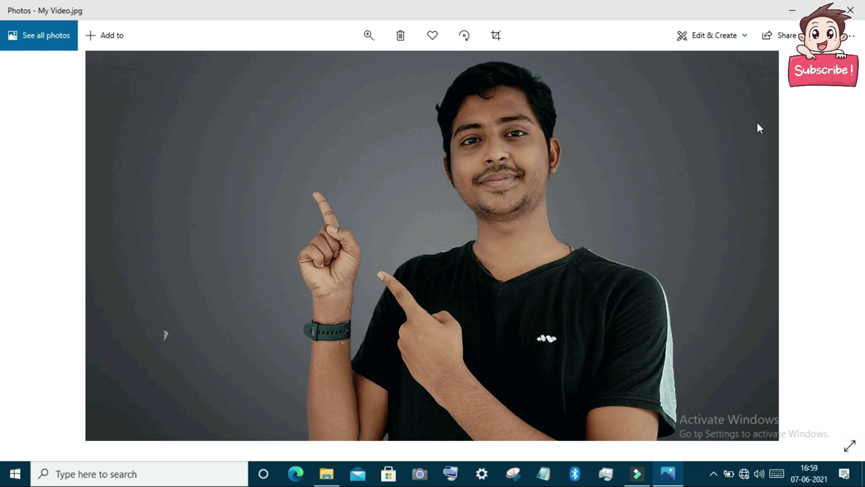
pyautogui.hotkey('alt', 'F4')
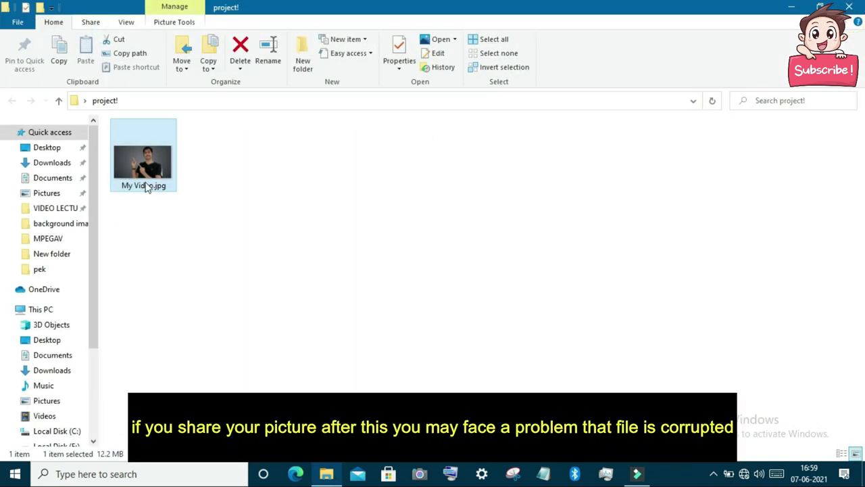
pyautogui.rightClick(148, 177)
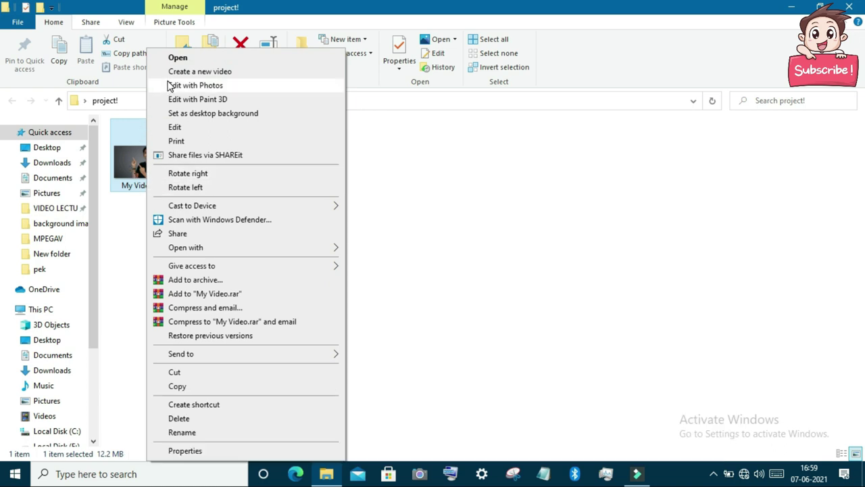
pyautogui.click(127, 143)
pyautogui.rightClick(127, 143)
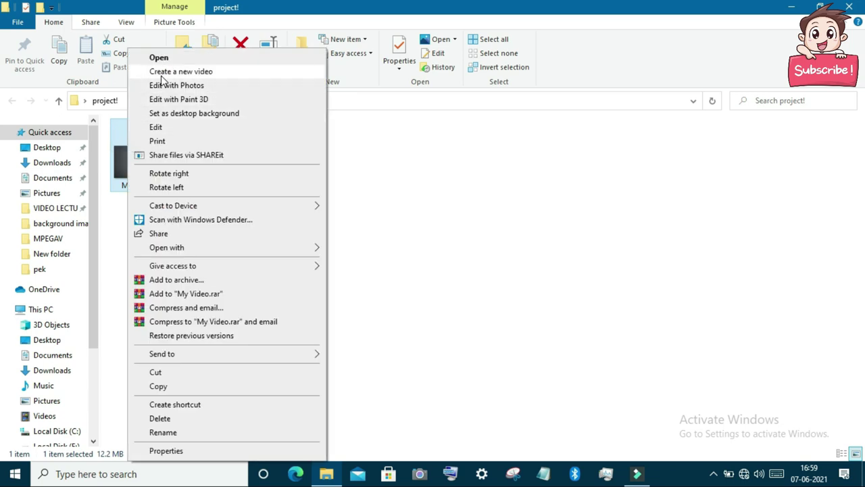